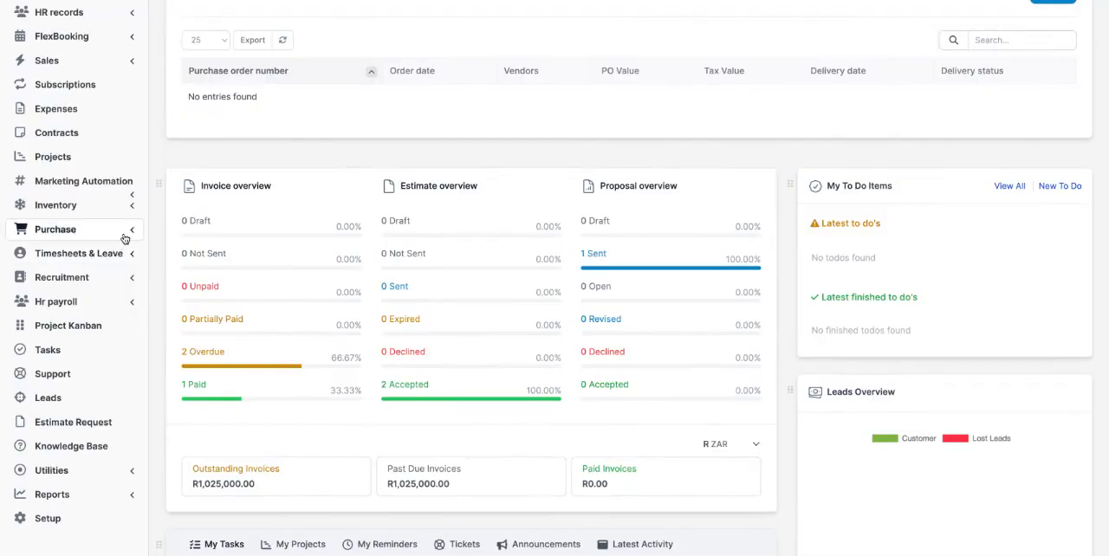
Open the candidate profile list in the Recruitment module
click(120, 286)
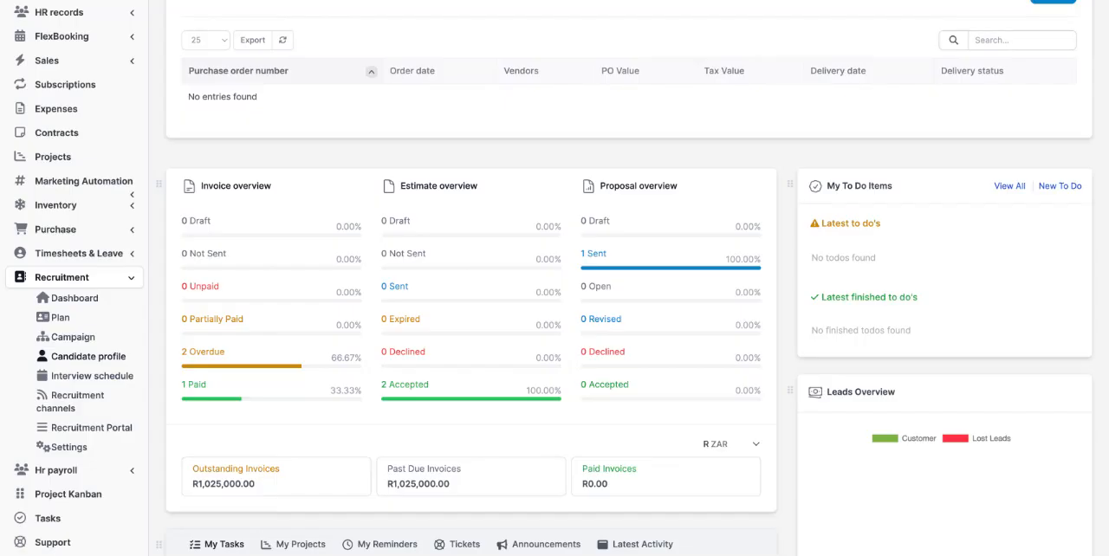
click(87, 356)
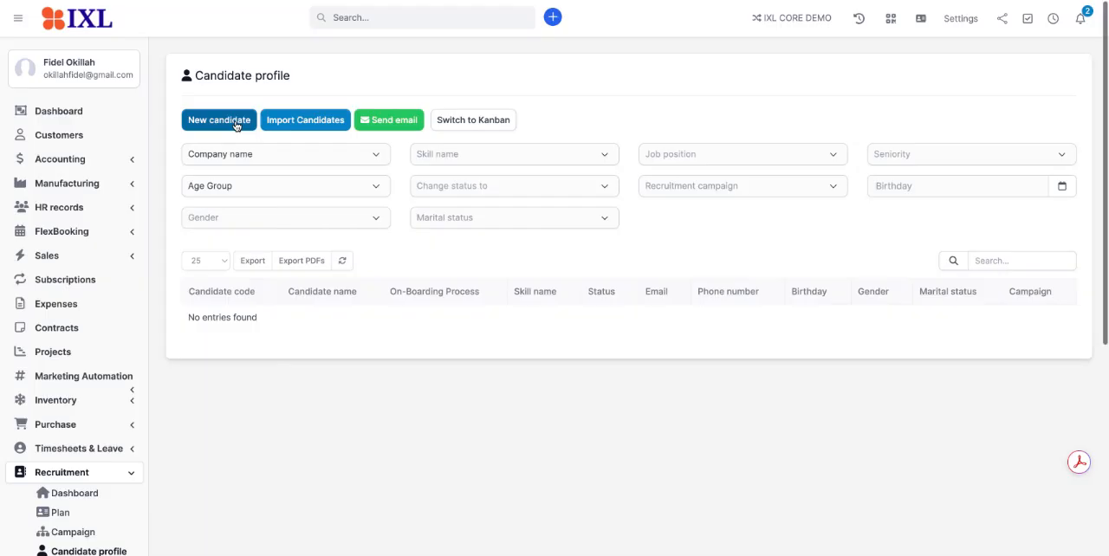
View the Sale Manager recruitment campaign's details and check its available status options without changing the status
scroll(168, 279, down, 2)
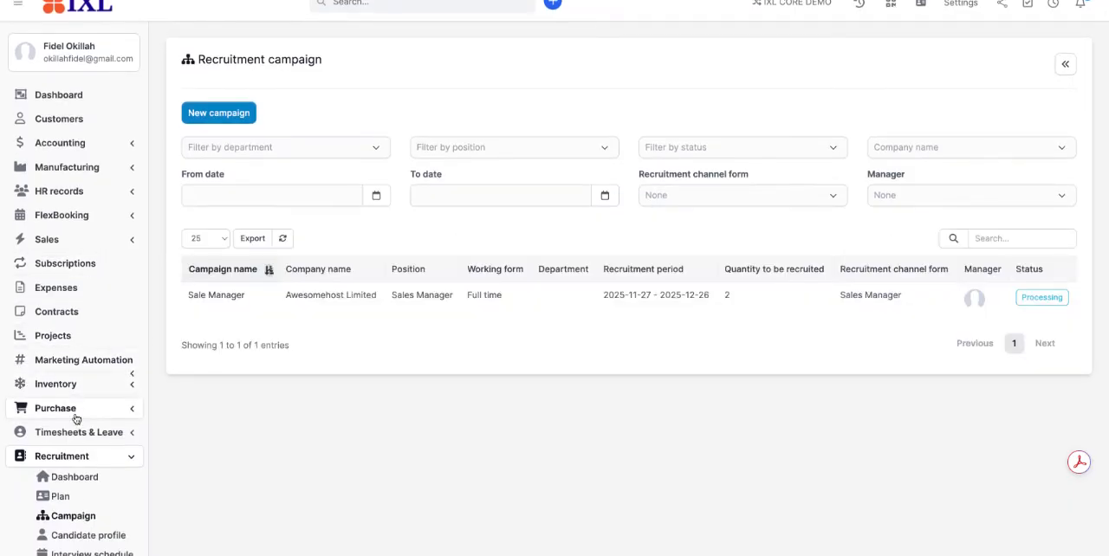
scroll(76, 418, down, 3)
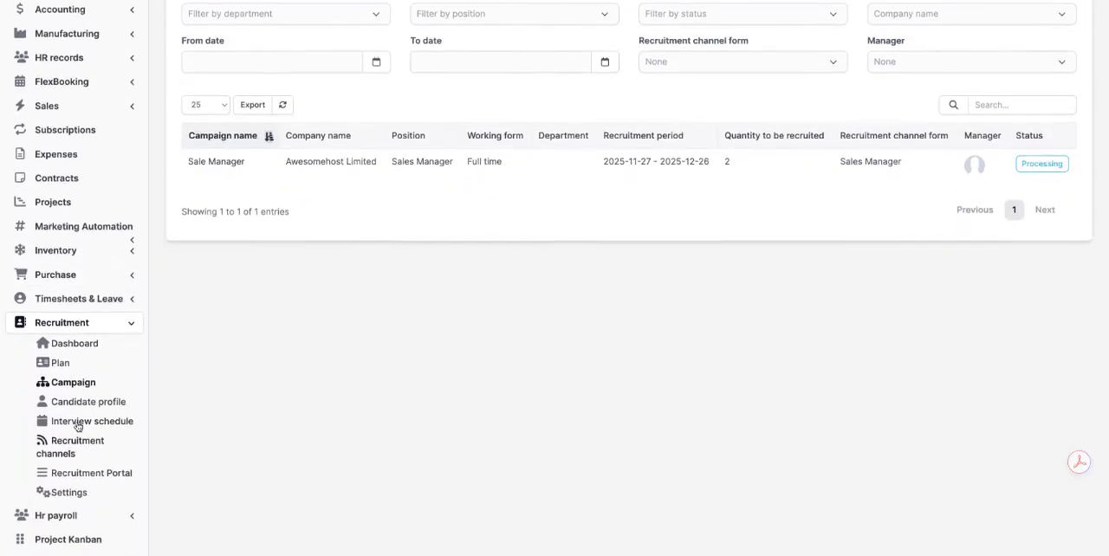
scroll(237, 245, up, 3)
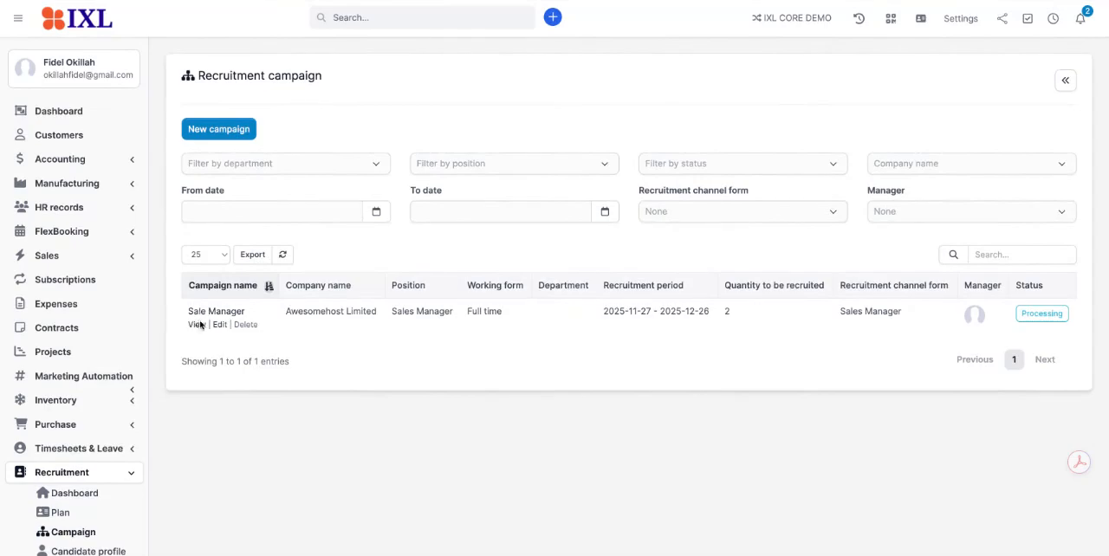
click(196, 324)
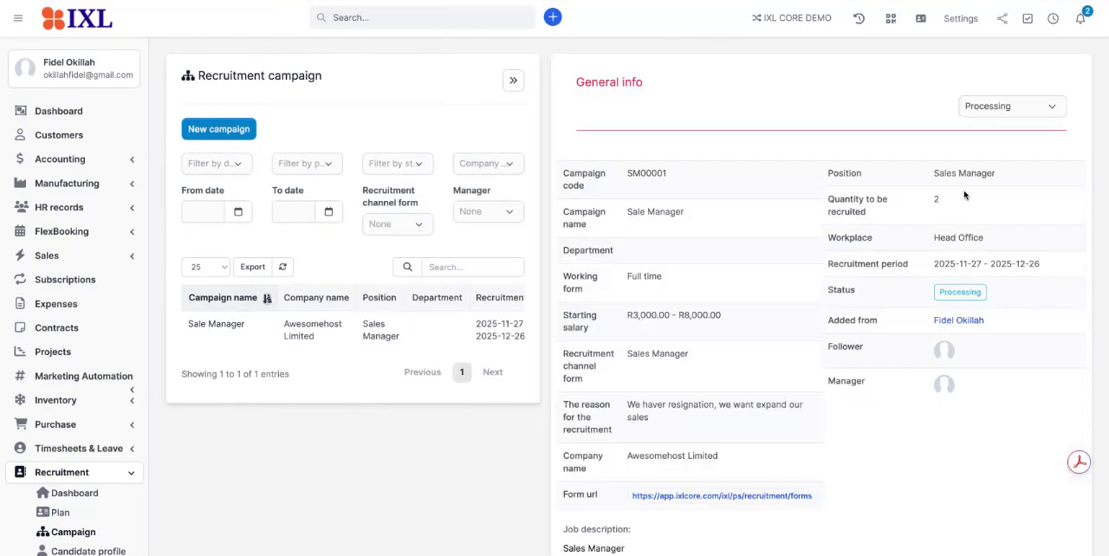
click(1010, 111)
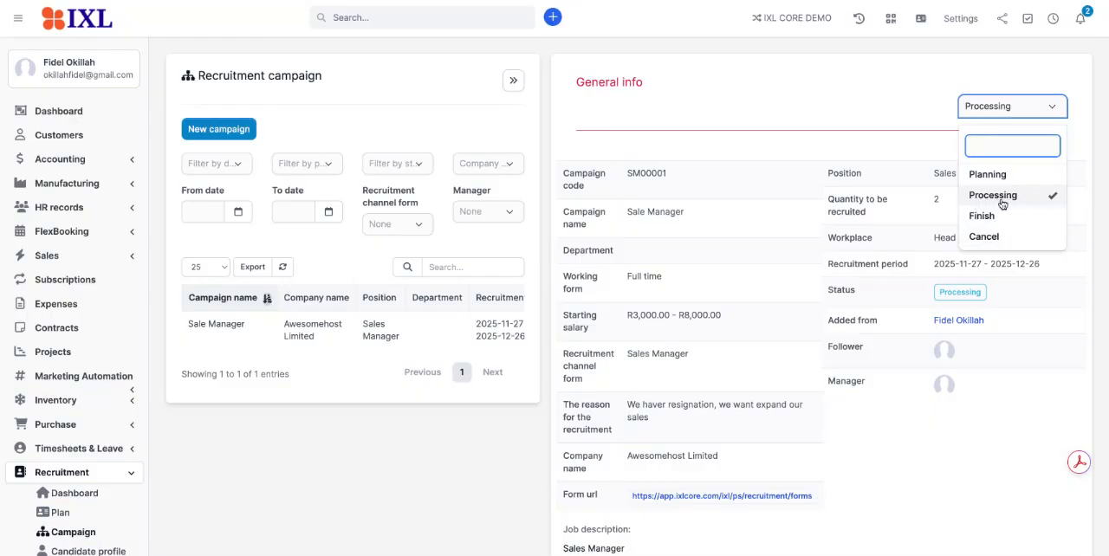
click(928, 81)
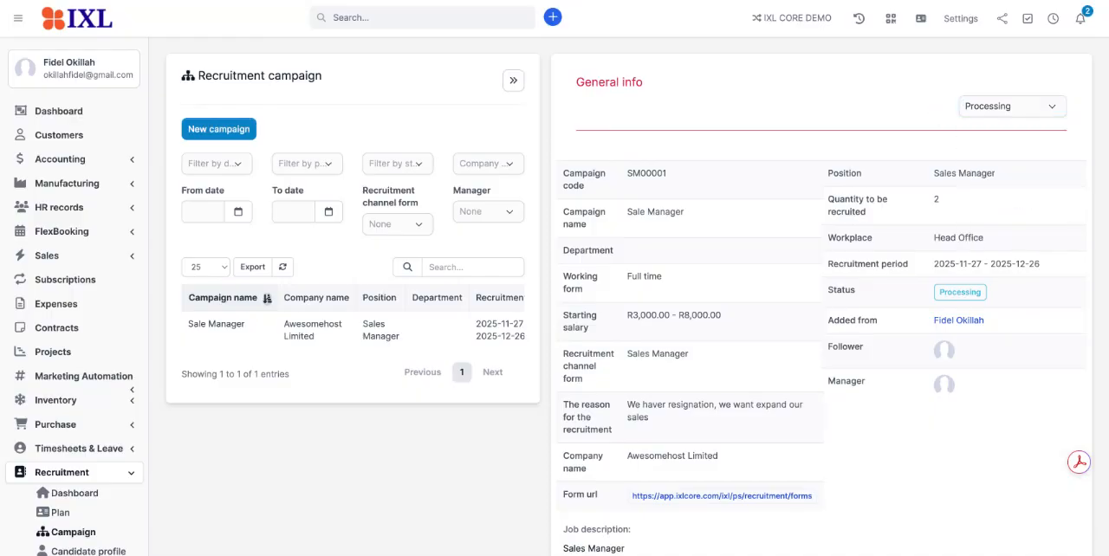
Open the Recruitment Portal, view the Sale Manager job's details and start an application for it
scroll(366, 295, down, 3)
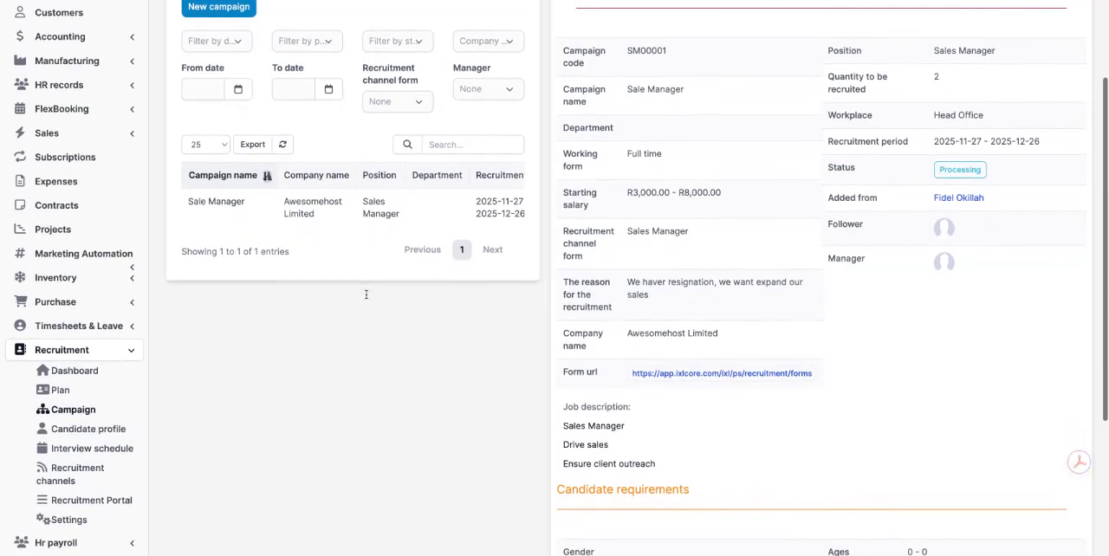
scroll(146, 382, down, 1)
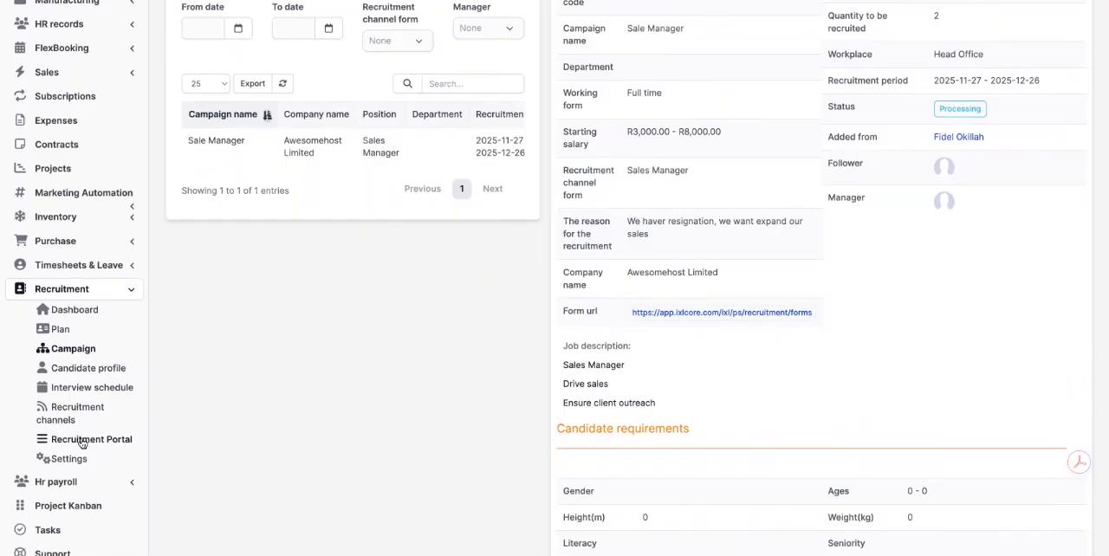
click(82, 442)
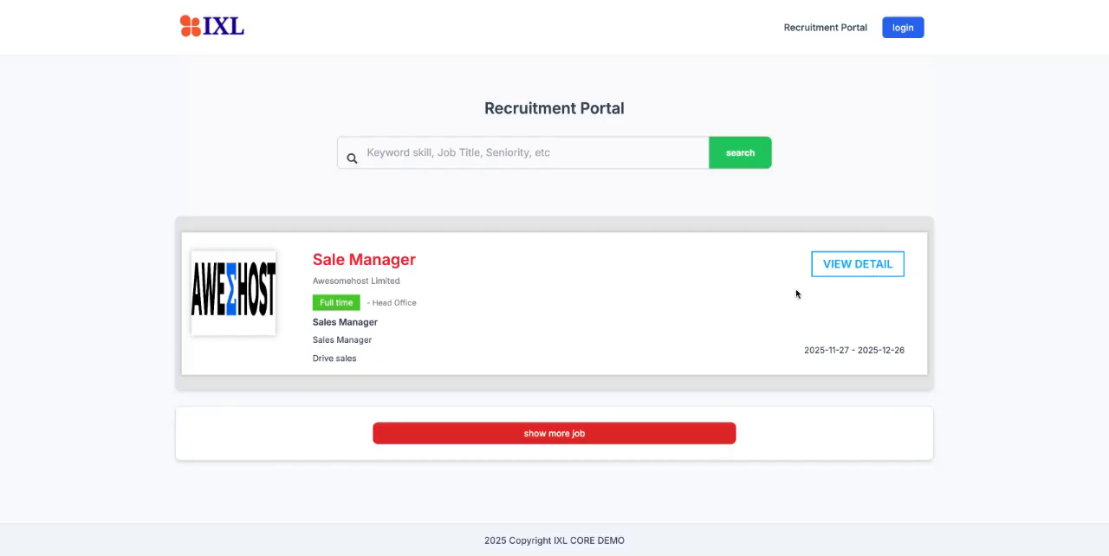
scroll(758, 298, down, 1)
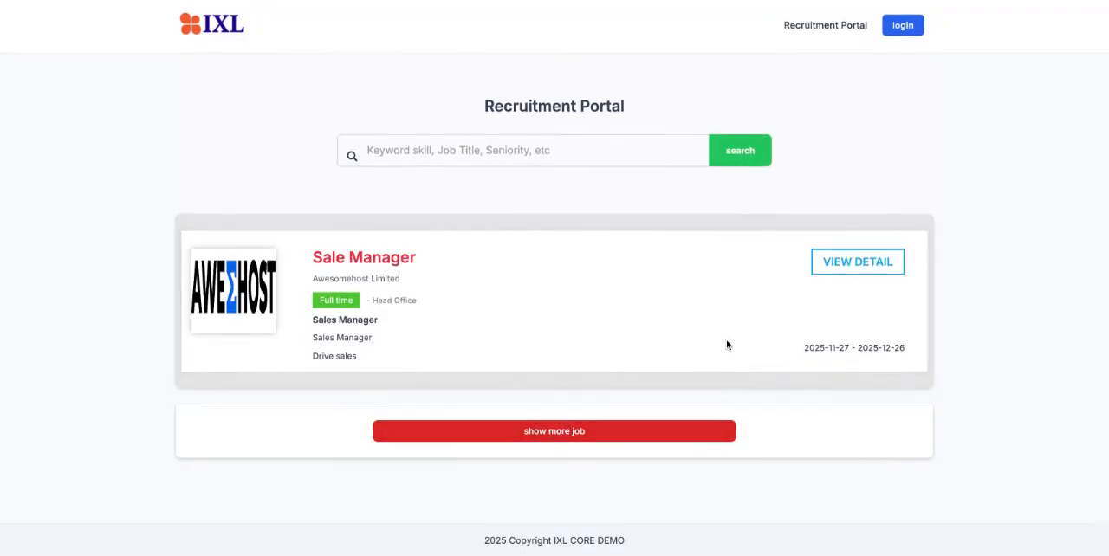
click(842, 272)
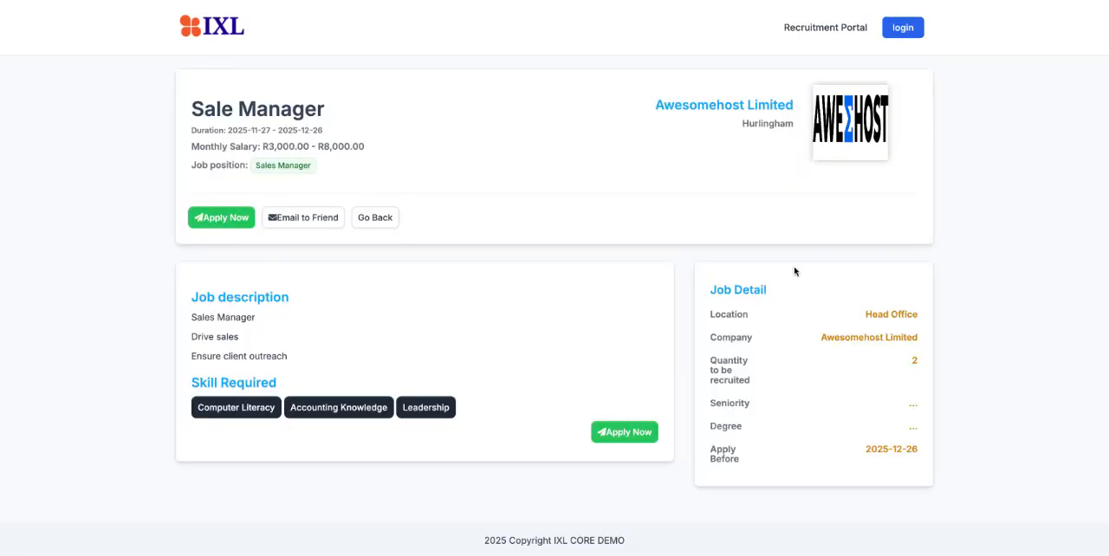
scroll(541, 346, down, 1)
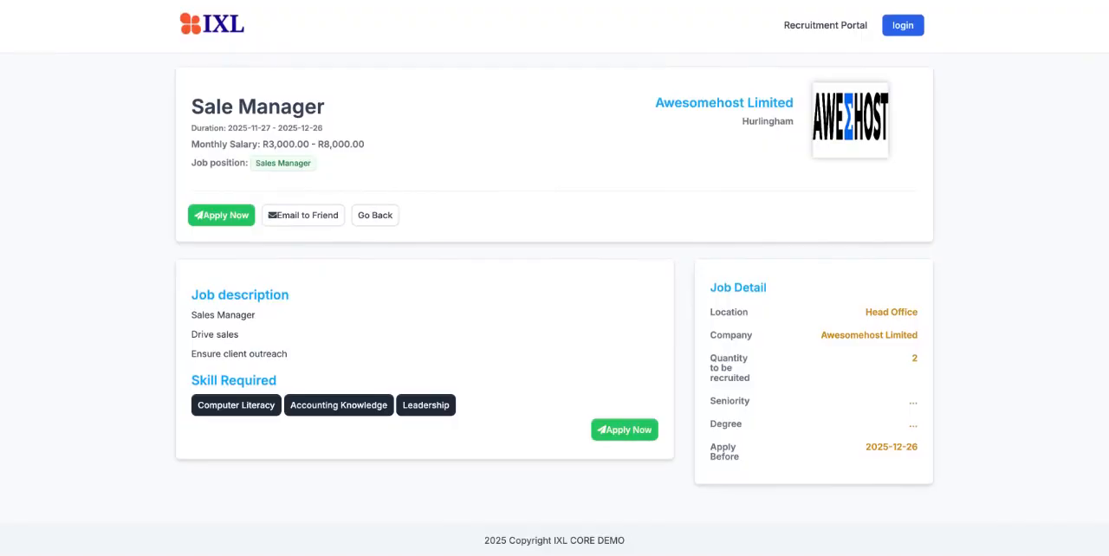
click(627, 436)
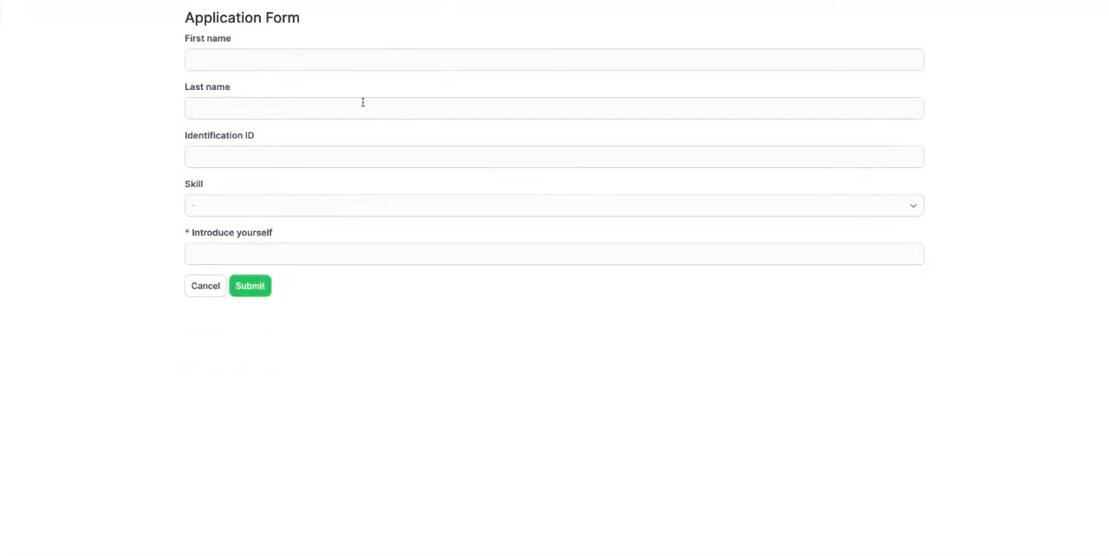
click(262, 56)
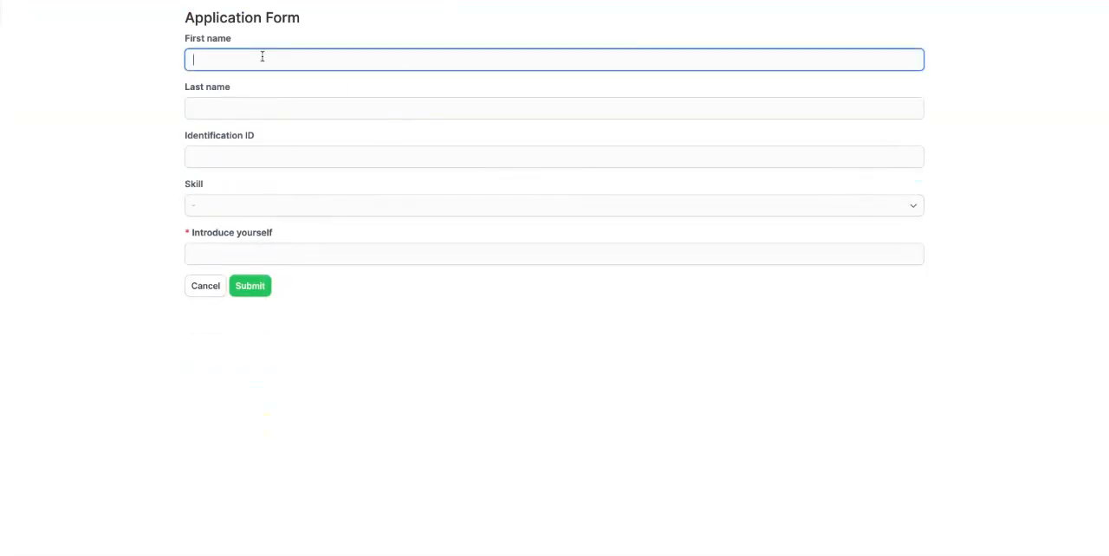
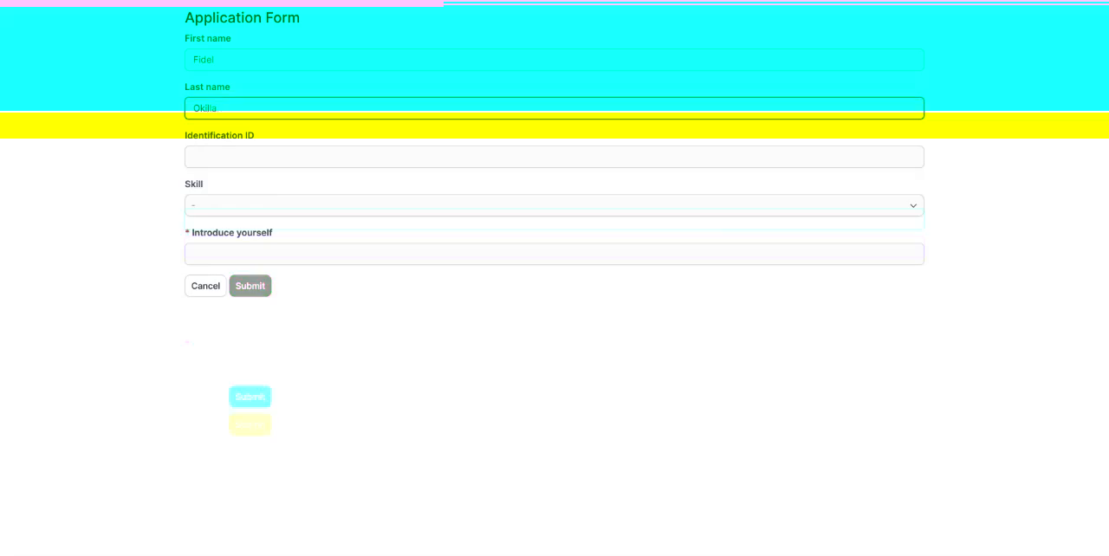
key(BackSpace)
key(BackSpace)
key(BackSpace)
key(BackSpace)
key(BackSpace)
key(BackSpace)
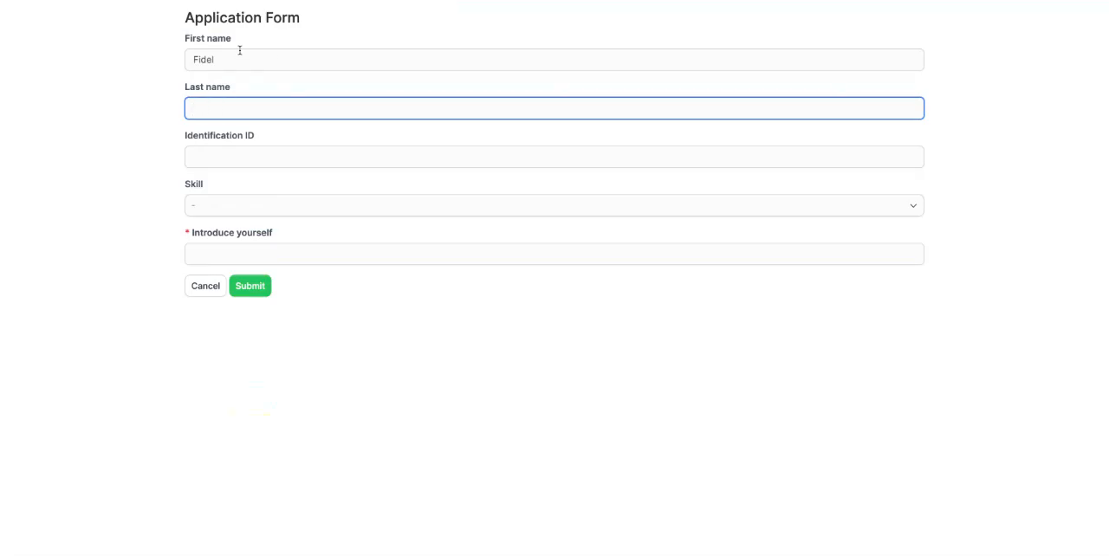
Fill in the applicant's first name, last name and identification ID in the application form, replacing the first name already entered
drag(235, 55, 186, 56)
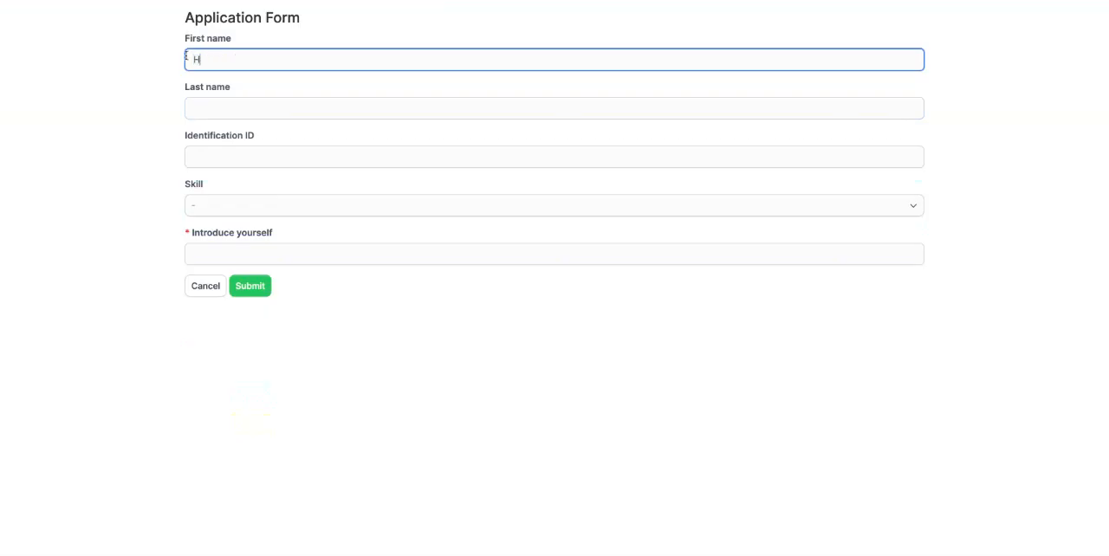
key(BackSpace)
key(Tab)
key(Tab)
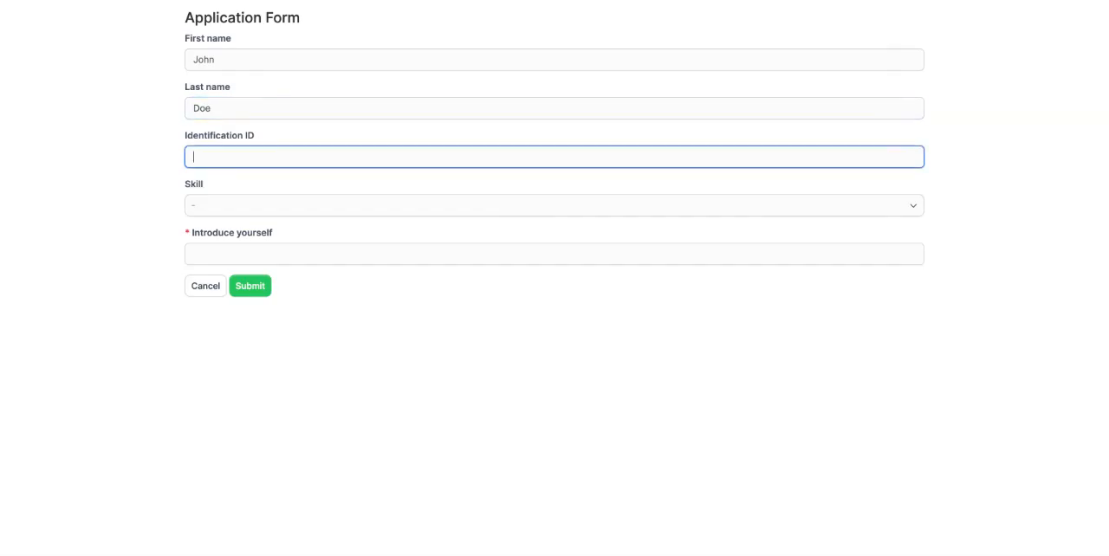
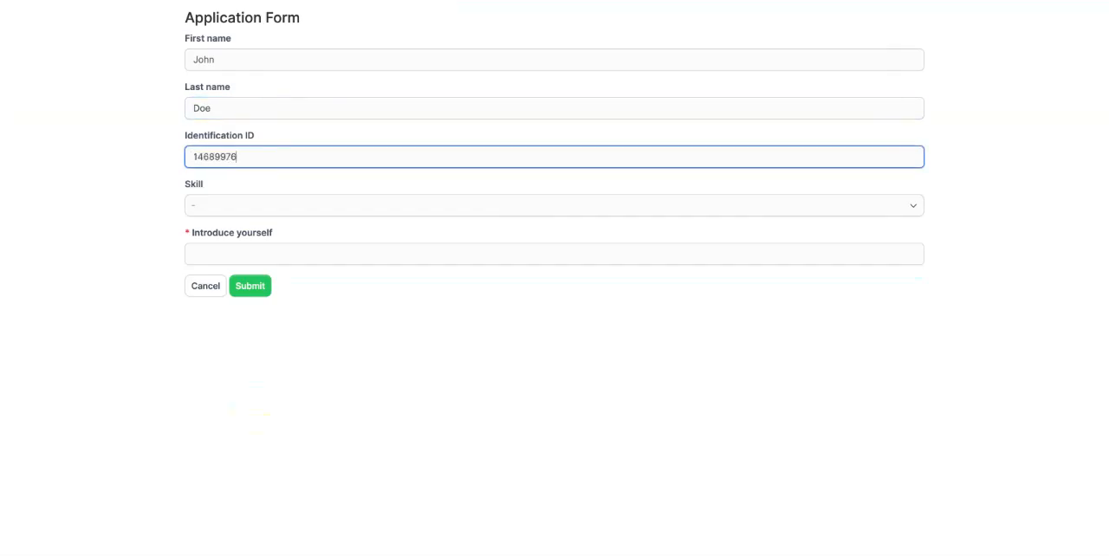
Select Computer Literacy, Leadership and Software Development as the applicant's skills
click(205, 206)
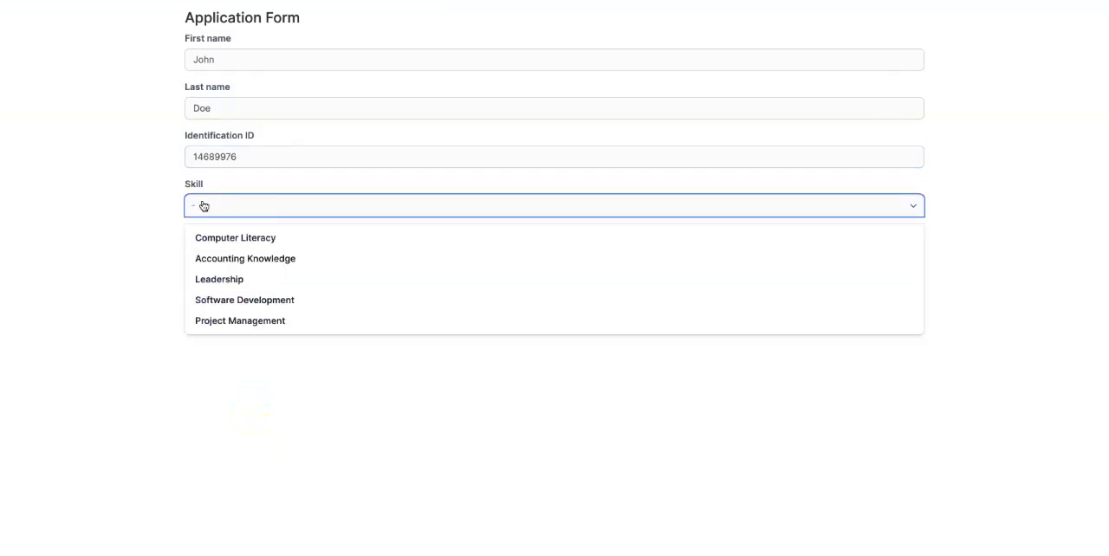
click(243, 248)
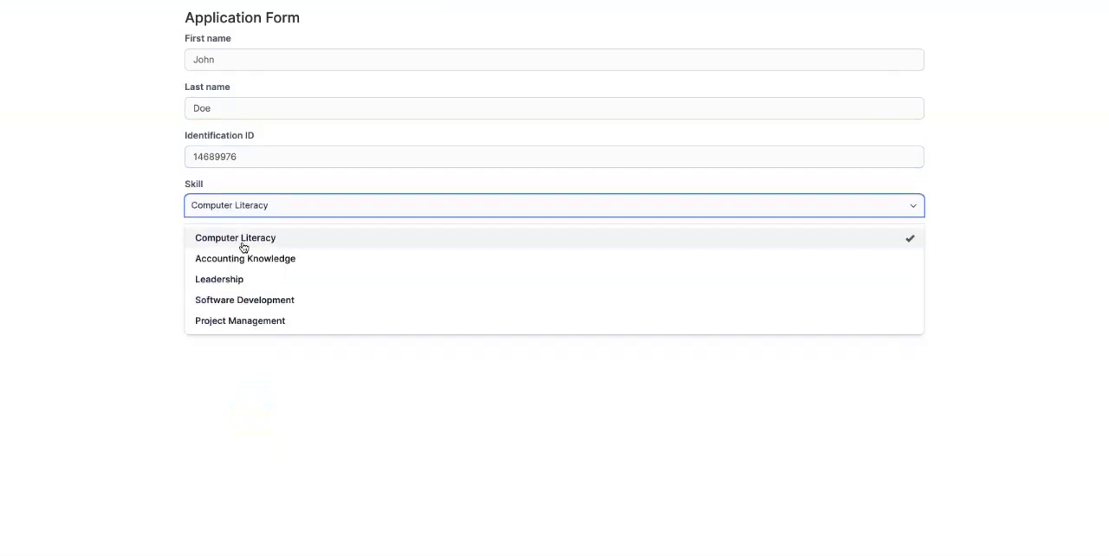
click(243, 282)
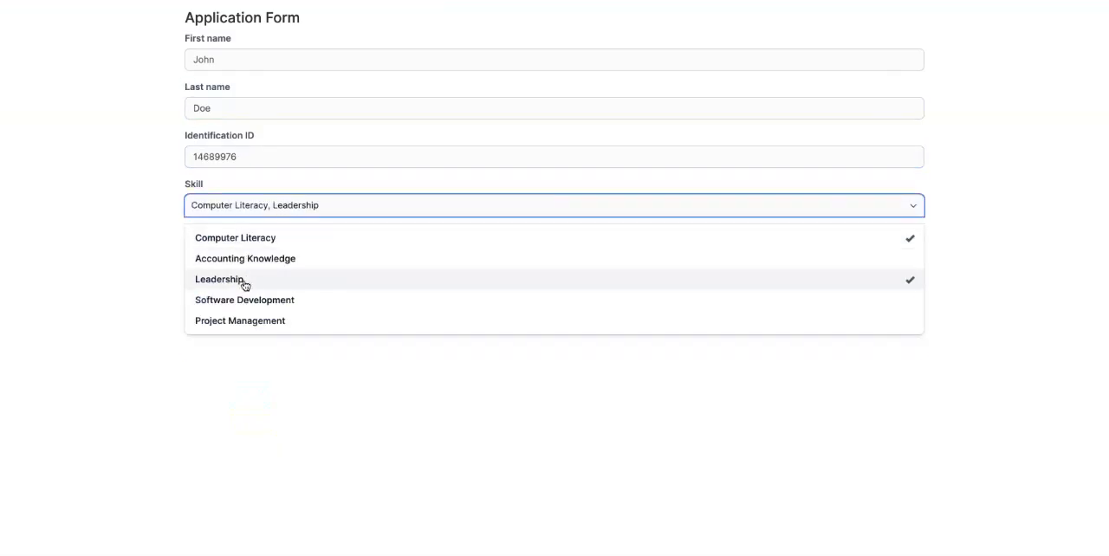
click(292, 303)
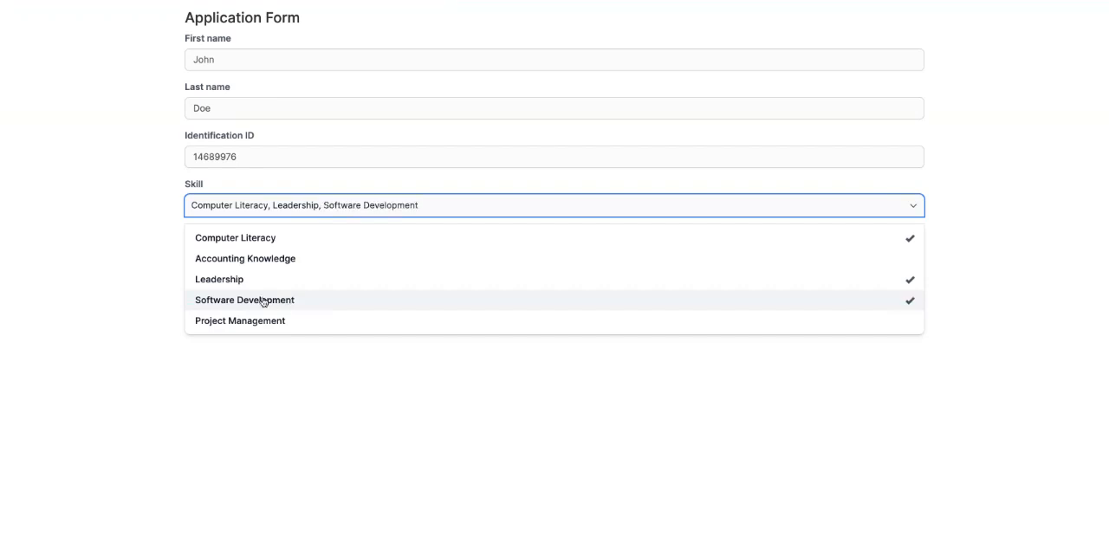
click(141, 250)
Write a short self-introduction stating the applicant's full name and submit the application
click(226, 255)
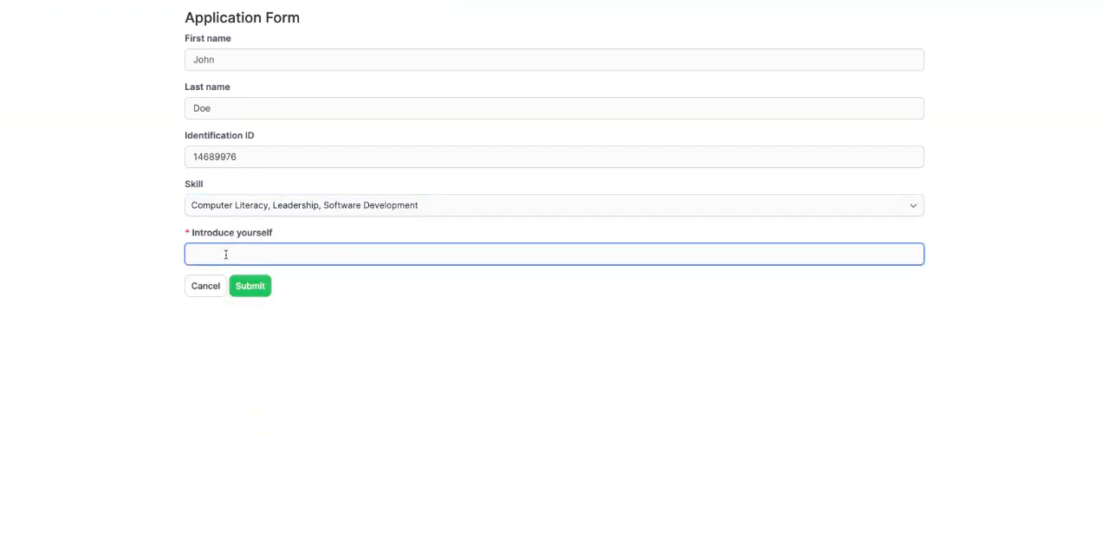
text(Am)
text(I am JO)
text(ohn Doe)
click(237, 293)
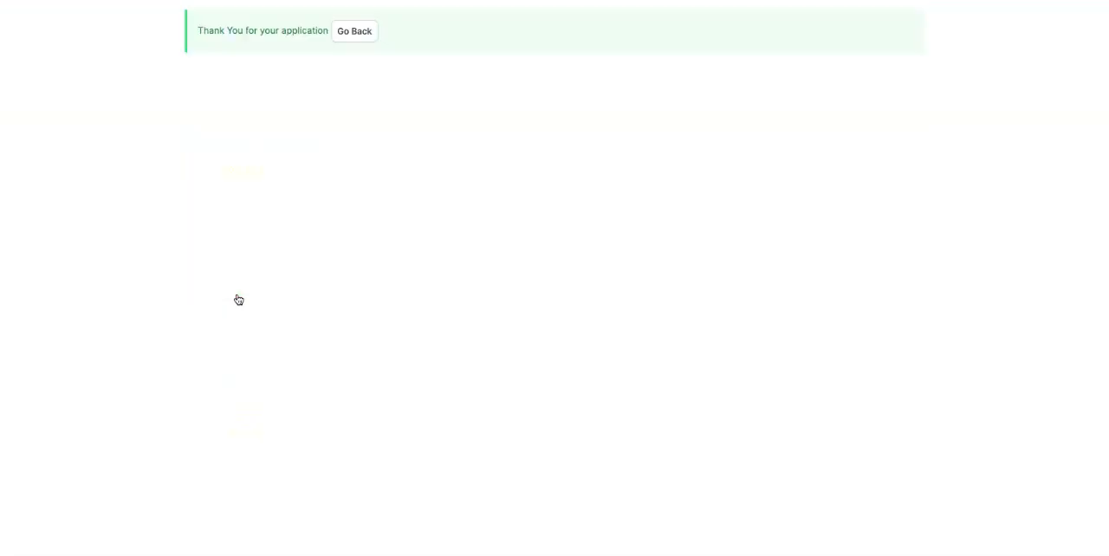
Return to the Sale Manager job details and go back from them to the previous page
click(355, 39)
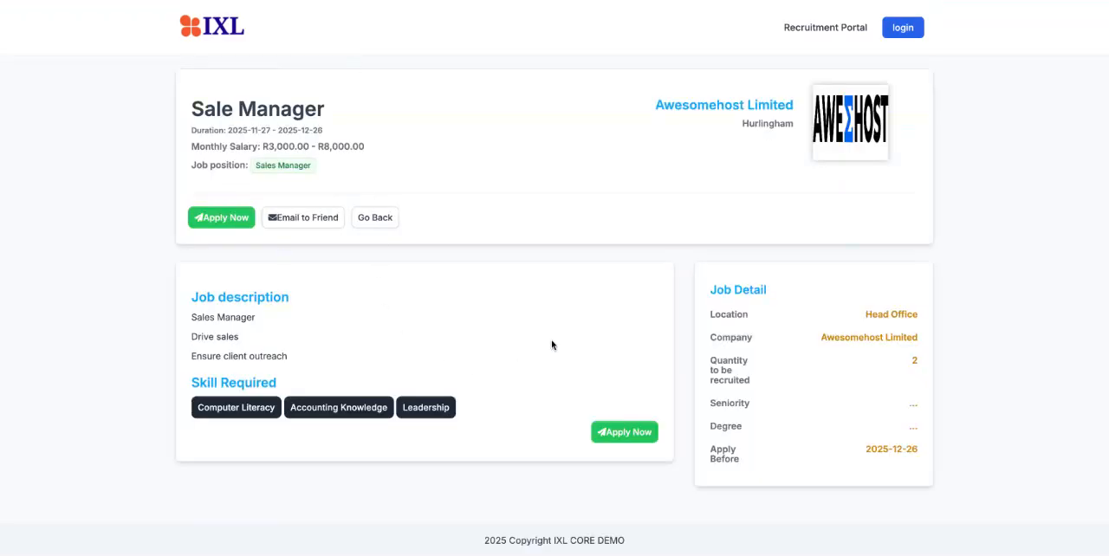
scroll(505, 361, down, 1)
click(375, 217)
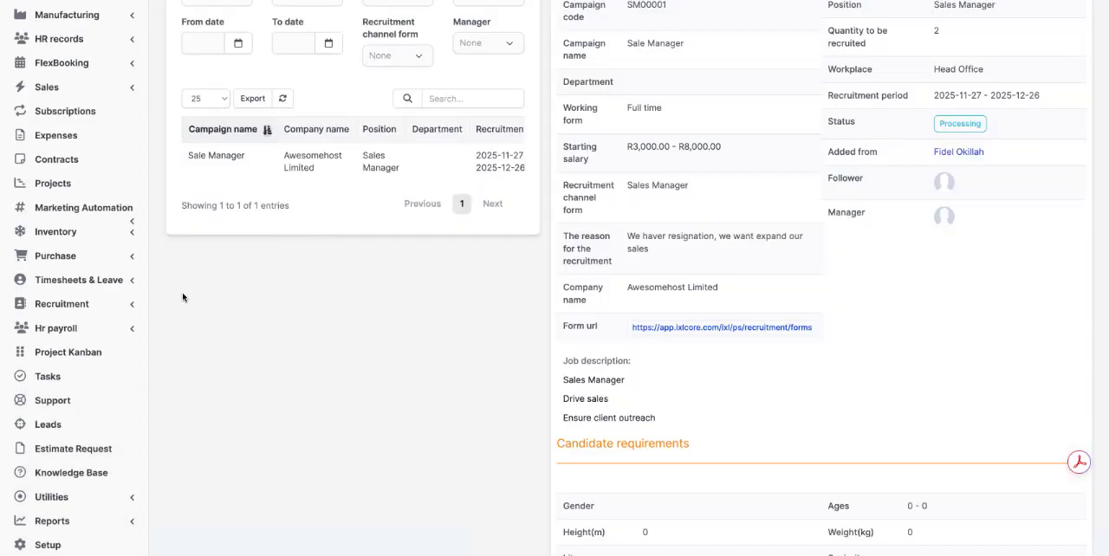
Open a new candidate form from the recruitment candidate profiles and examine its general, contact, seniority, literacy and reference sections
click(95, 309)
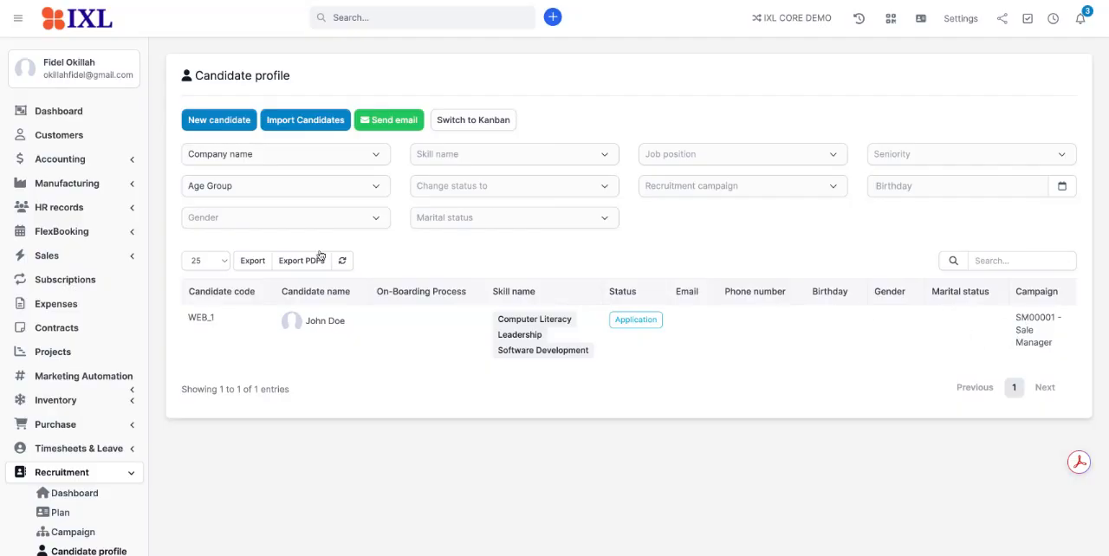
click(245, 129)
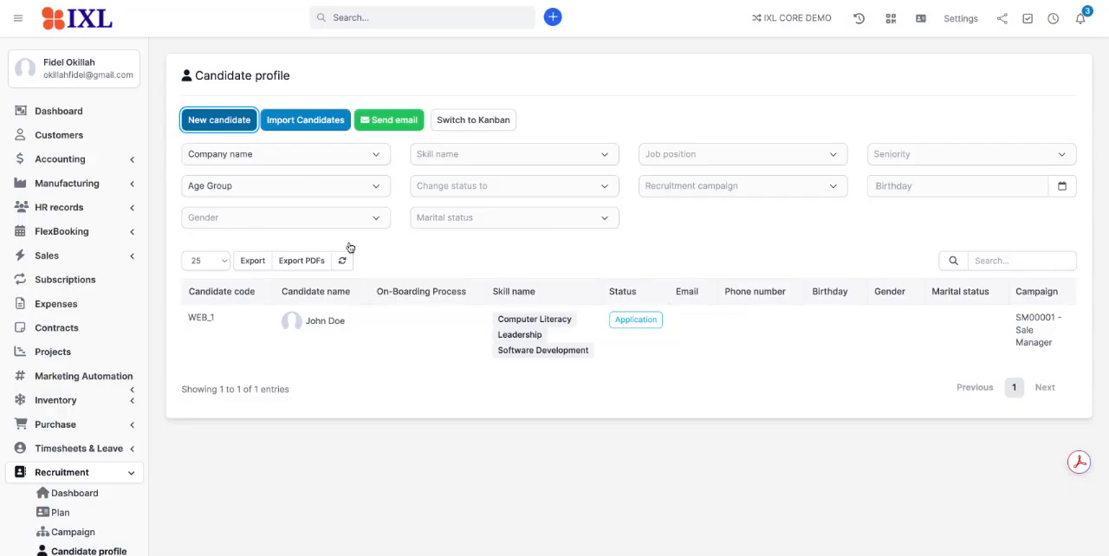
scroll(349, 242, down, 3)
scroll(350, 239, down, 5)
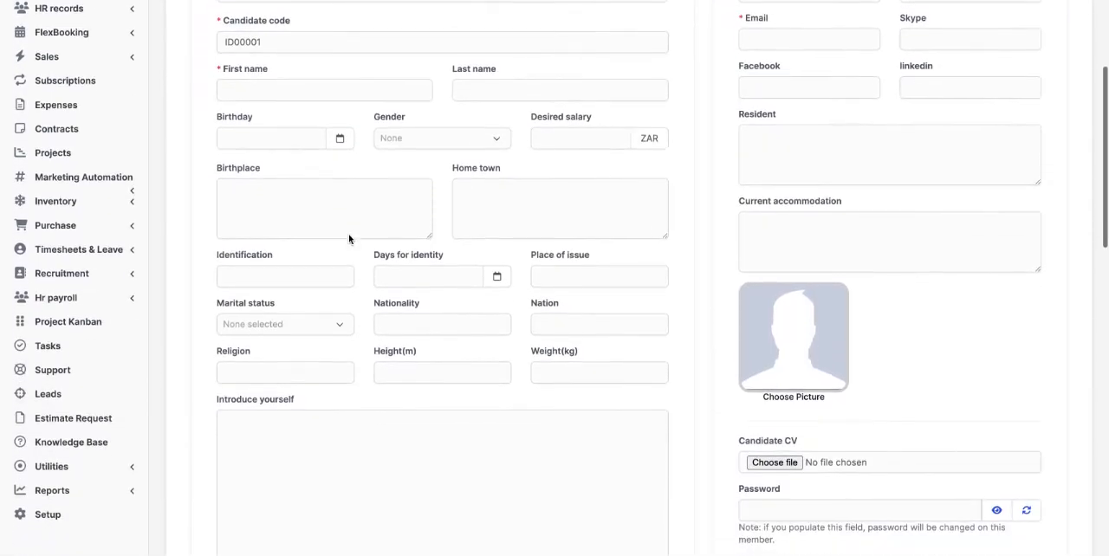
scroll(555, 278, down, 7)
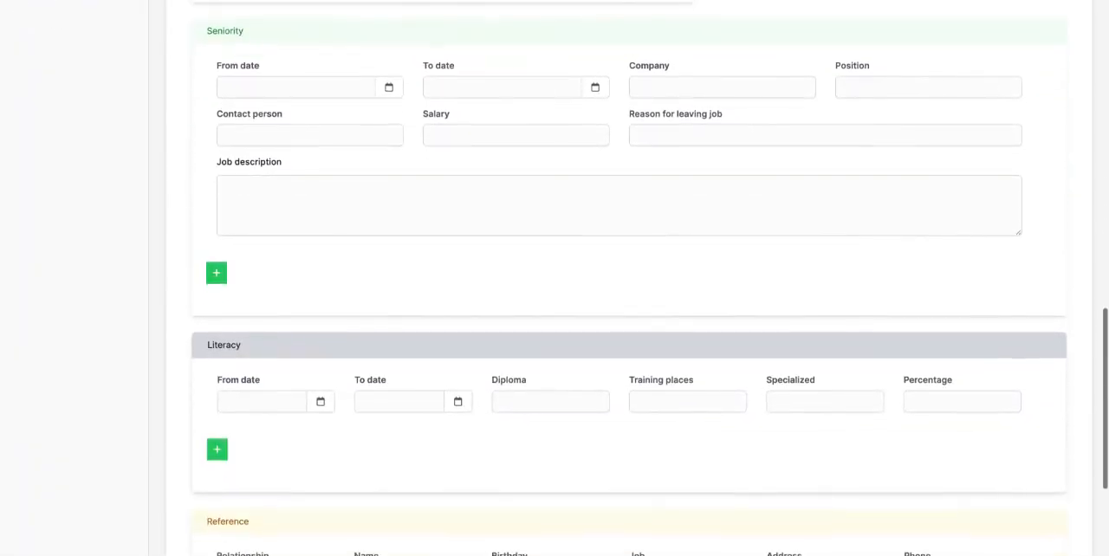
scroll(554, 277, down, 3)
scroll(555, 278, up, 15)
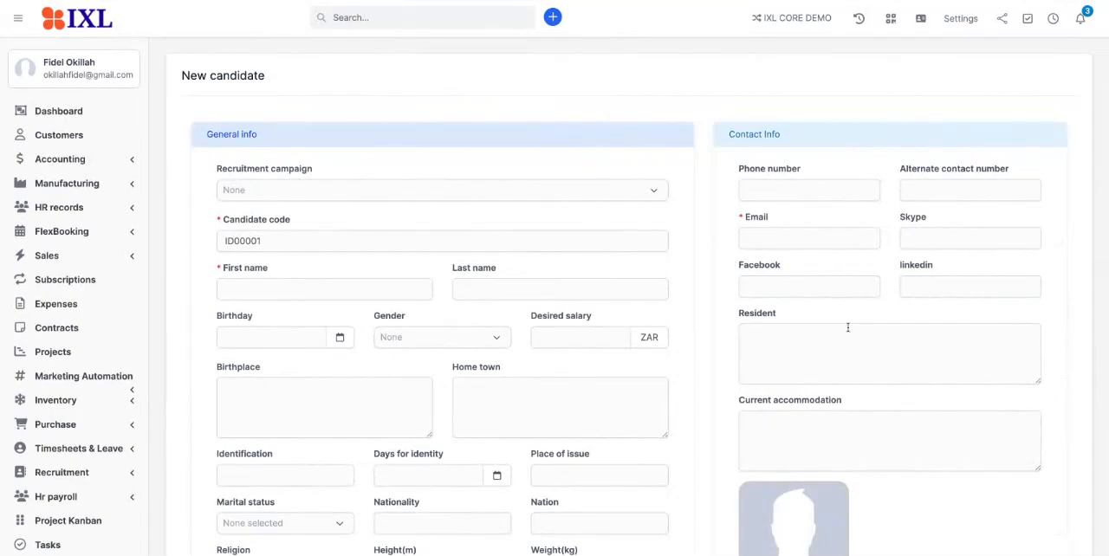
scroll(849, 328, down, 9)
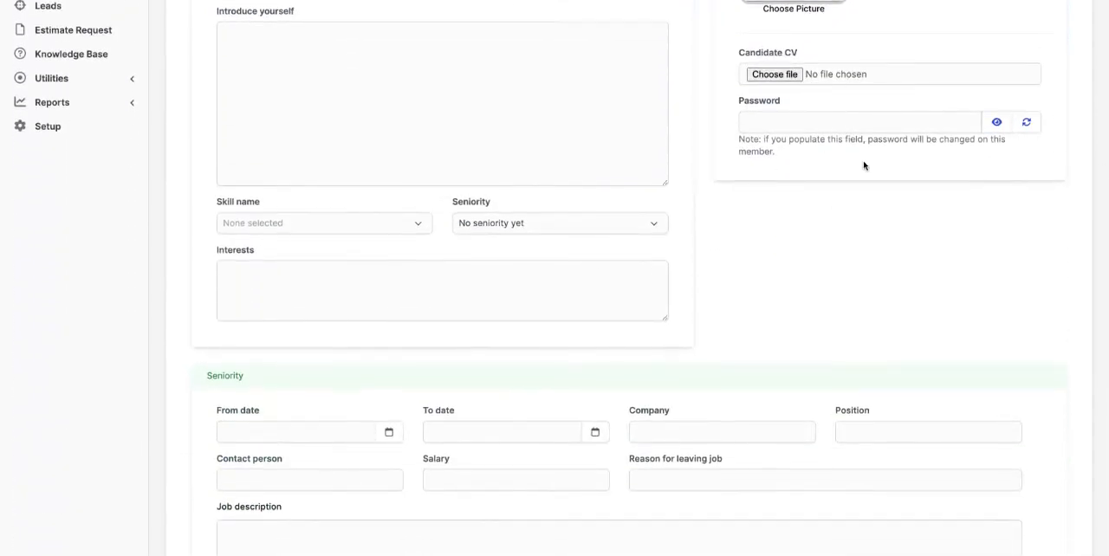
scroll(521, 115, up, 9)
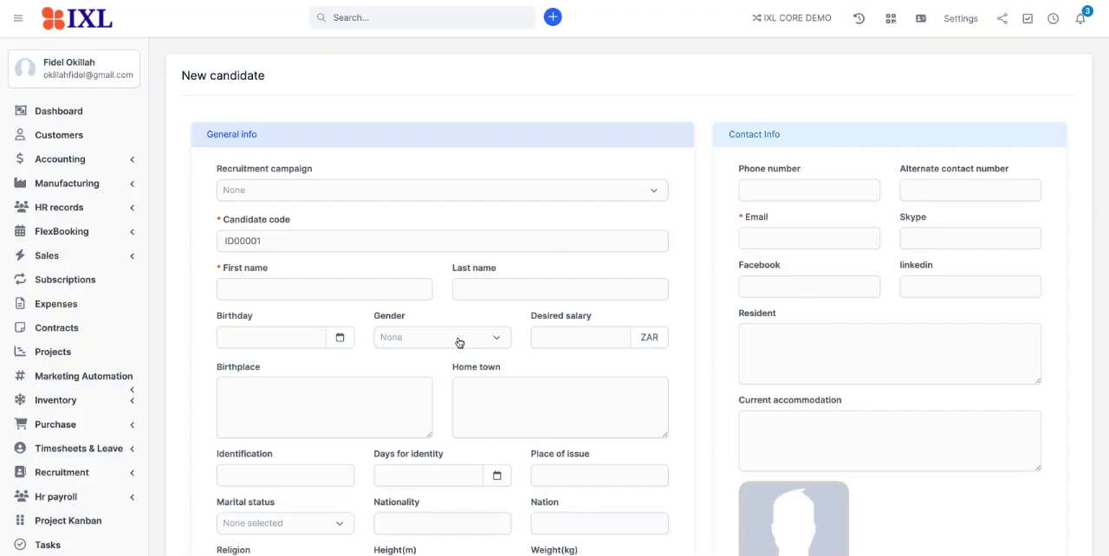
scroll(554, 278, down, 6)
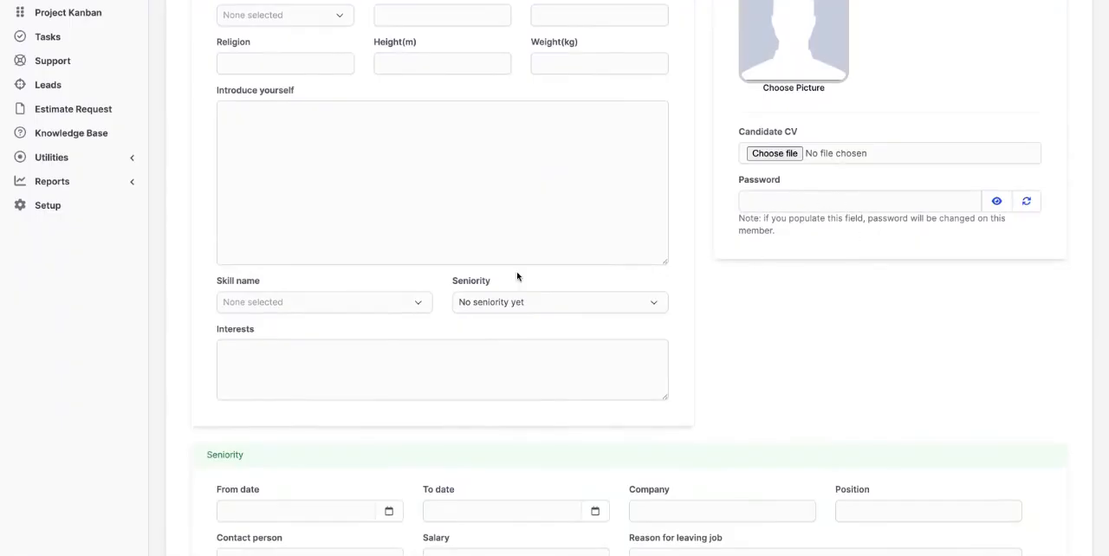
scroll(518, 276, up, 6)
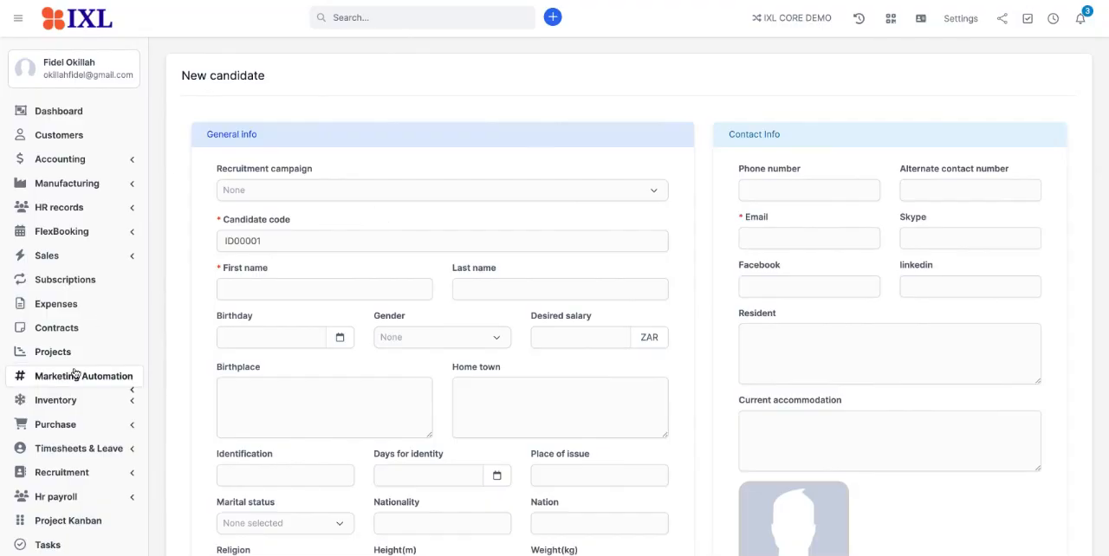
Leave the new candidate form unsaved and return to the recruitment candidate profile list
scroll(90, 398, down, 1)
scroll(90, 398, down, 1)
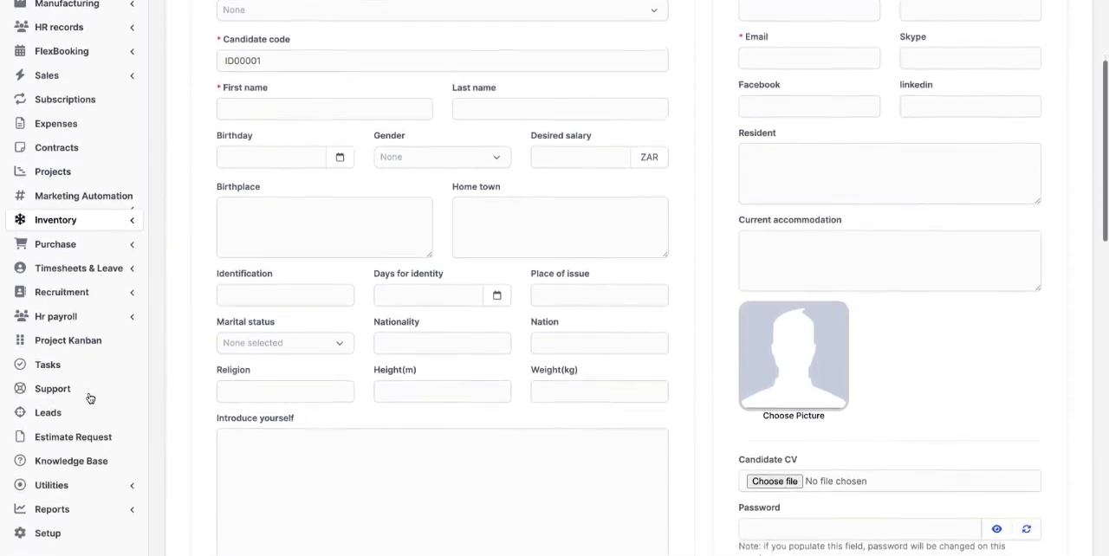
click(93, 289)
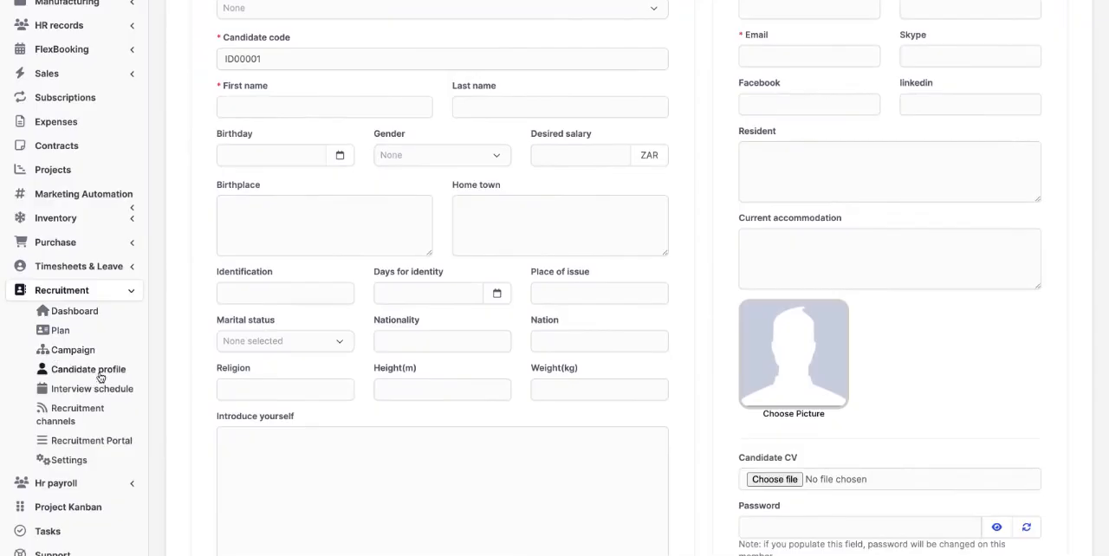
click(101, 378)
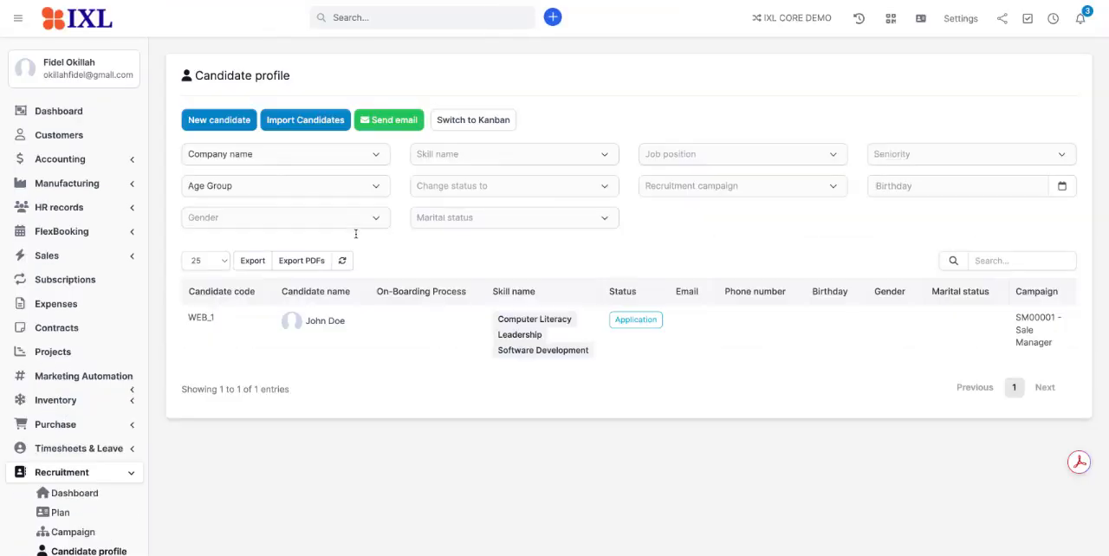
Start an email to candidate WEB_1, selecting that candidate as the recipient, and close the email form without sending it
mouse_move(446, 317)
click(403, 126)
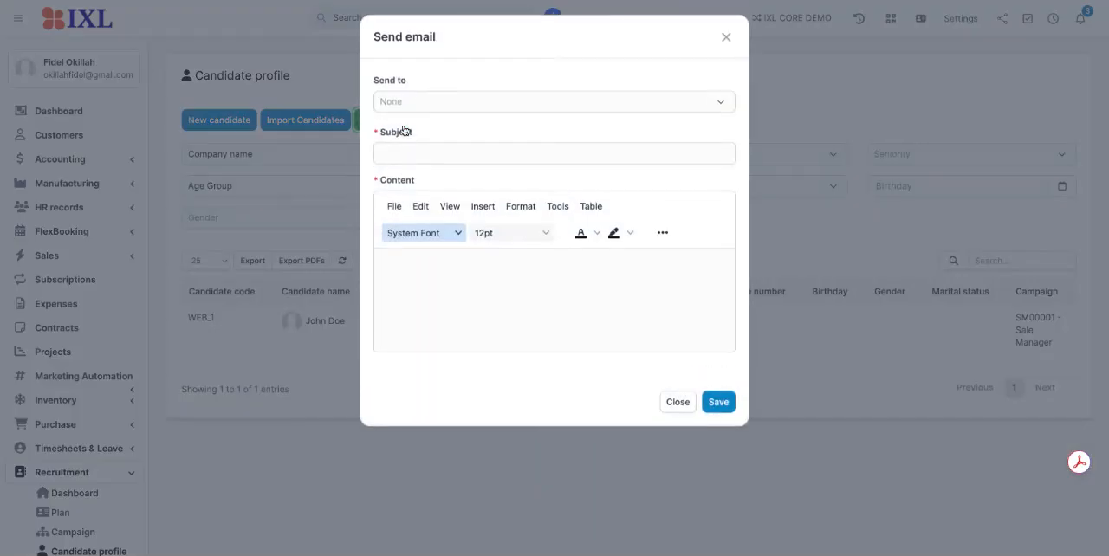
click(421, 106)
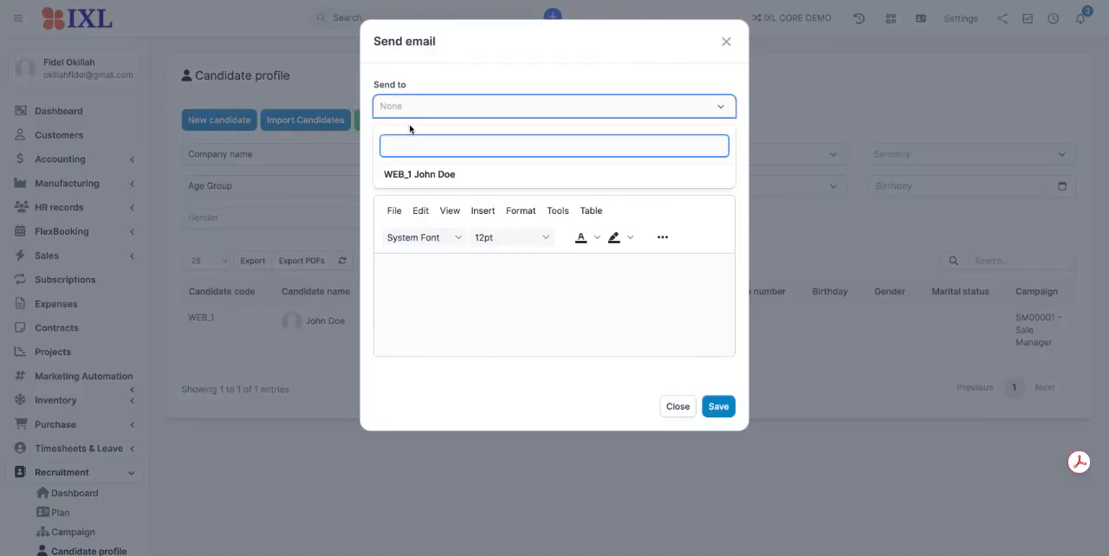
click(426, 177)
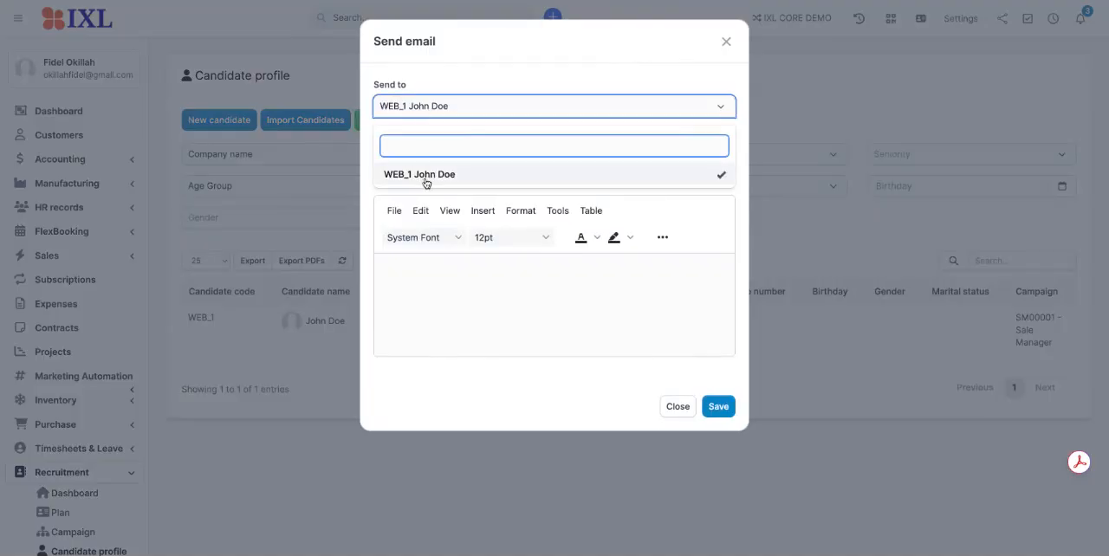
click(372, 125)
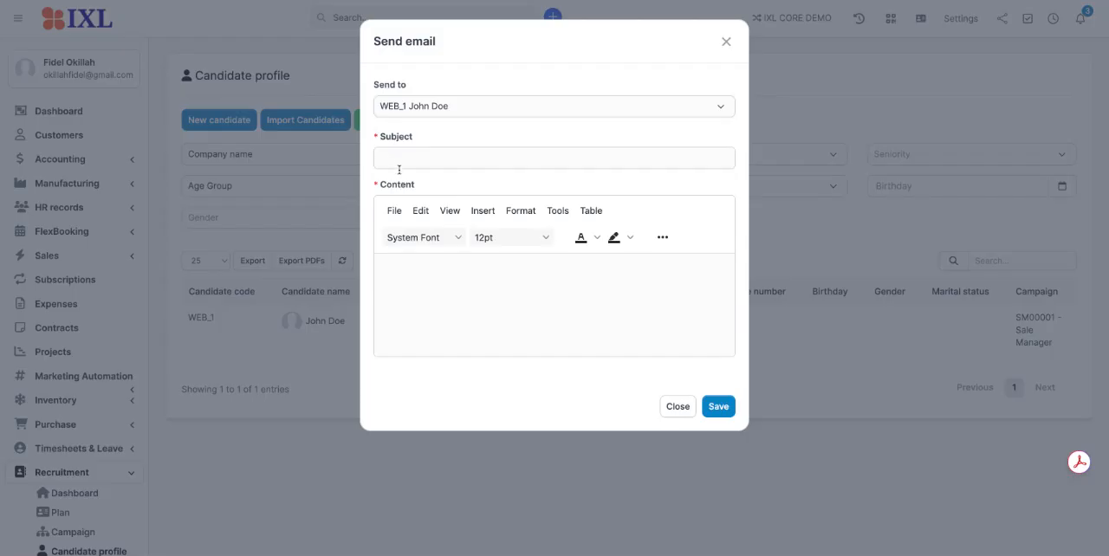
click(404, 159)
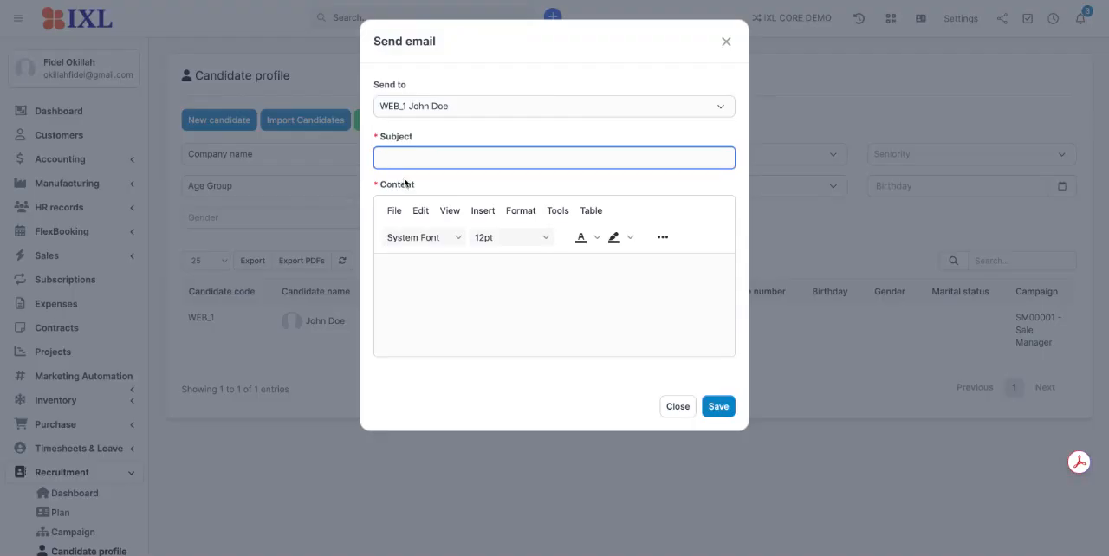
click(674, 408)
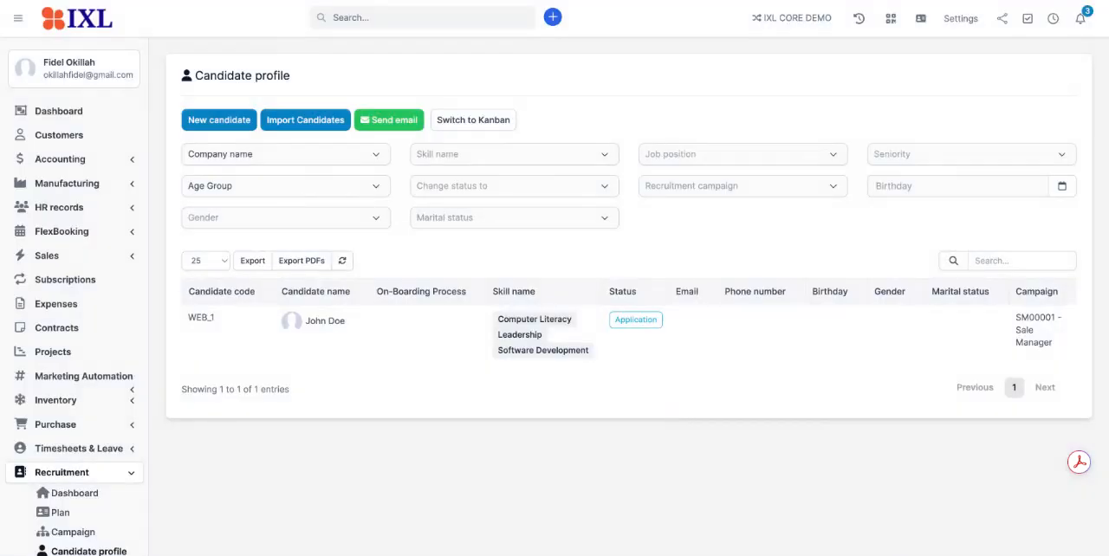
scroll(496, 355, down, 3)
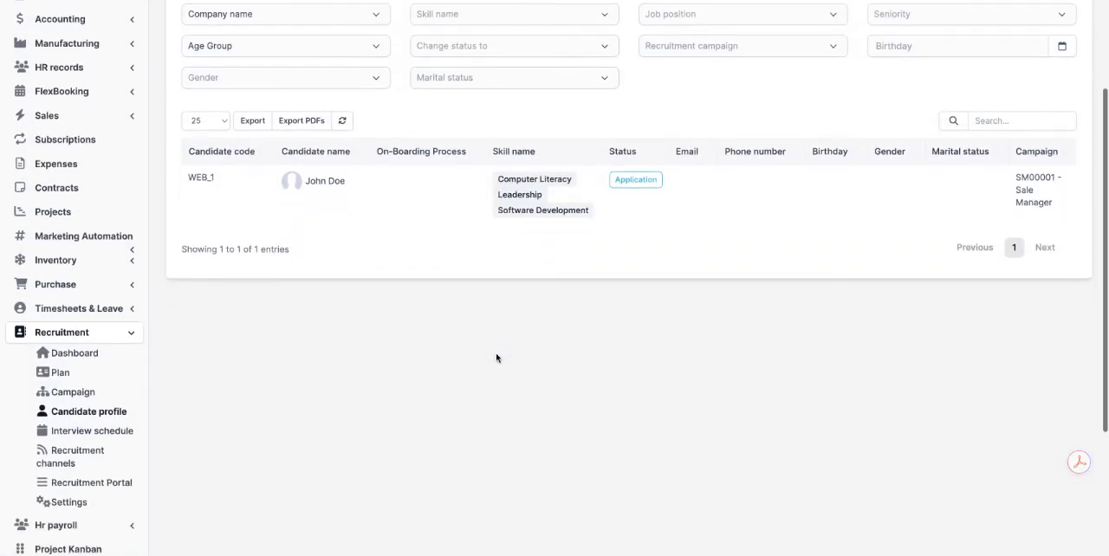
scroll(485, 355, down, 1)
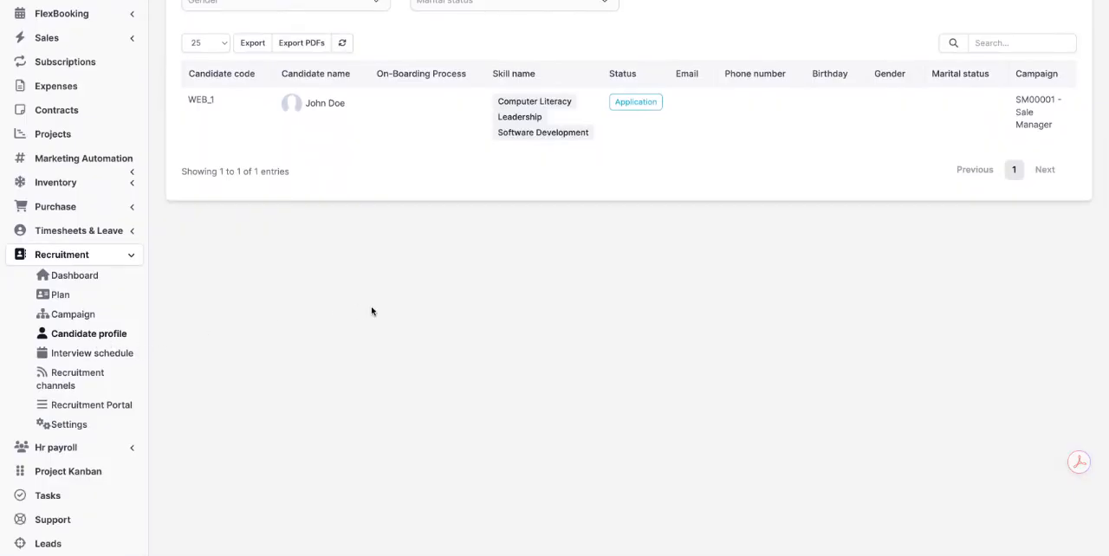